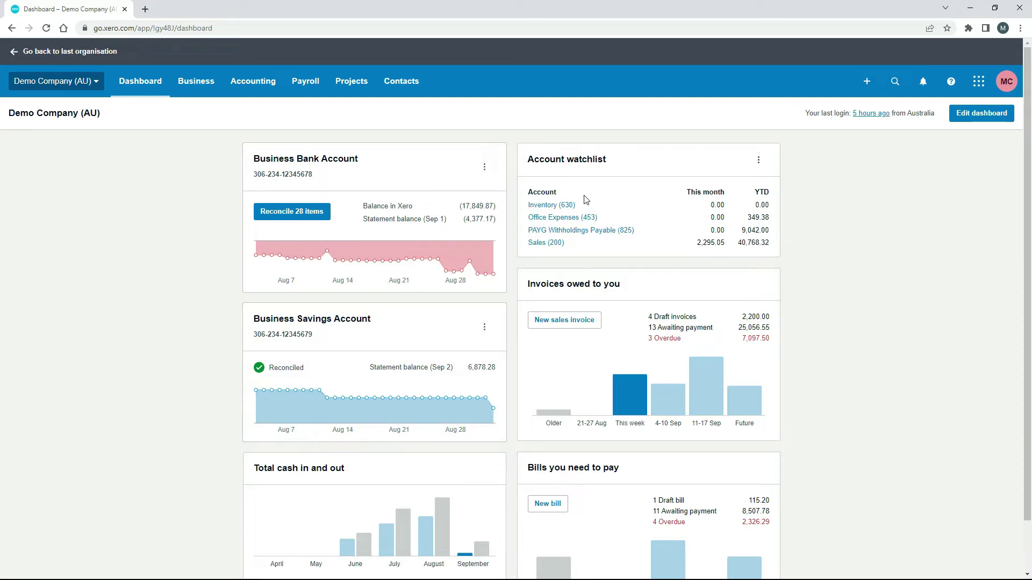
# Step: Open the Business Bank Account reconciliation list and scroll to the 27 Aug Cooper St Bakery 15.75 line
pyautogui.click(302, 159)
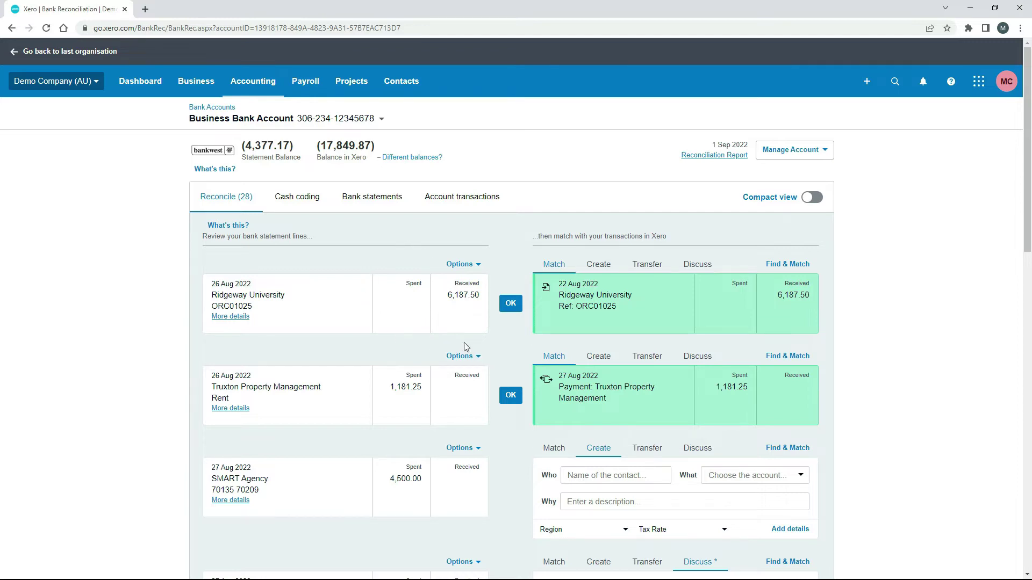
pyautogui.moveTo(1026, 181); pyautogui.dragTo(1019, 407)
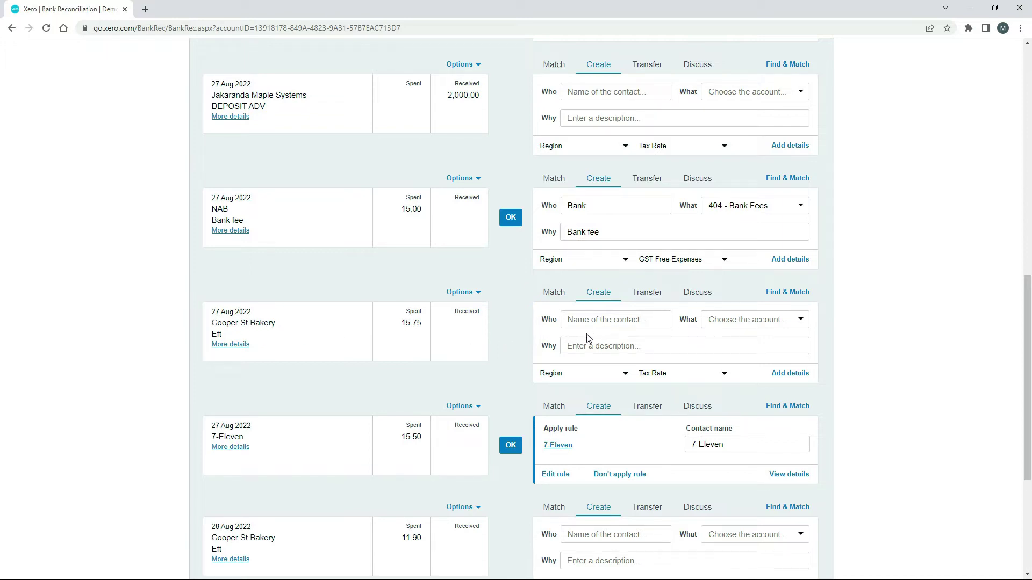
# Step: Code the line to new contact Cooper St Bakery, account 880 - Owner A Drawings, with description 'Personal food paid for by the business'
pyautogui.click(605, 322)
pyautogui.click(611, 338)
pyautogui.click(800, 322)
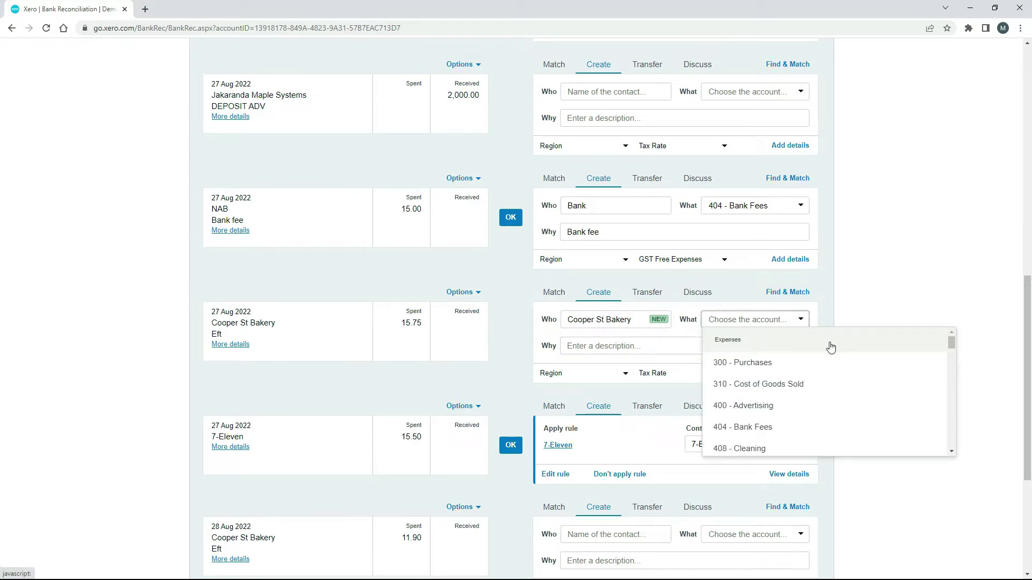
pyautogui.moveTo(950, 343); pyautogui.dragTo(951, 430)
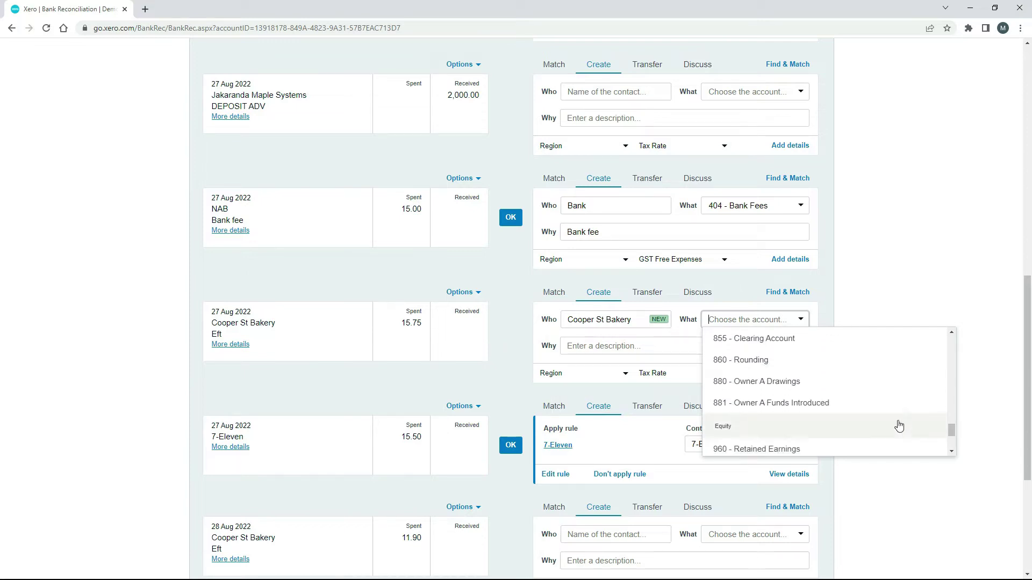
pyautogui.click(784, 384)
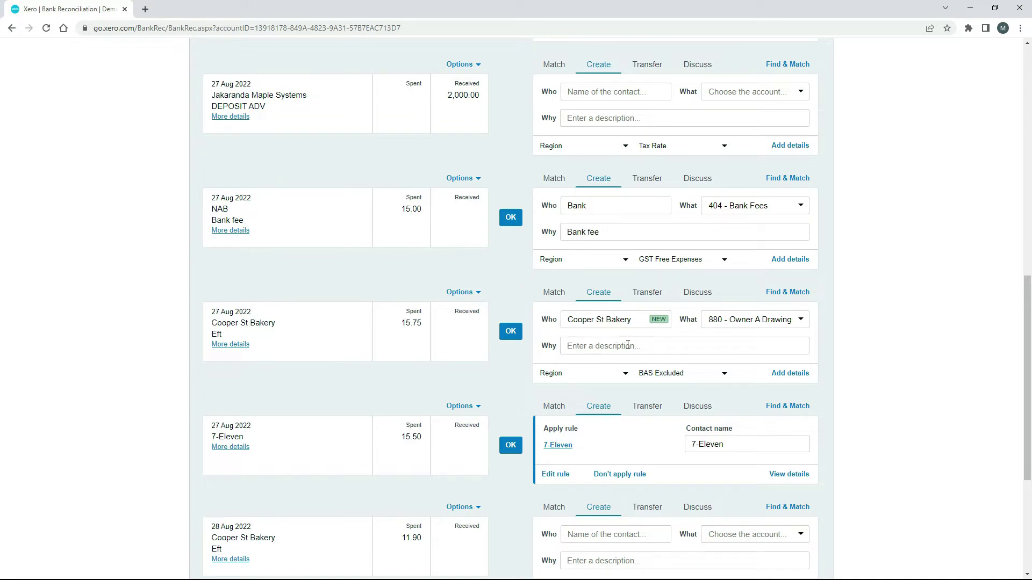
pyautogui.click(654, 346)
pyautogui.write('Personal food paid for by the business')
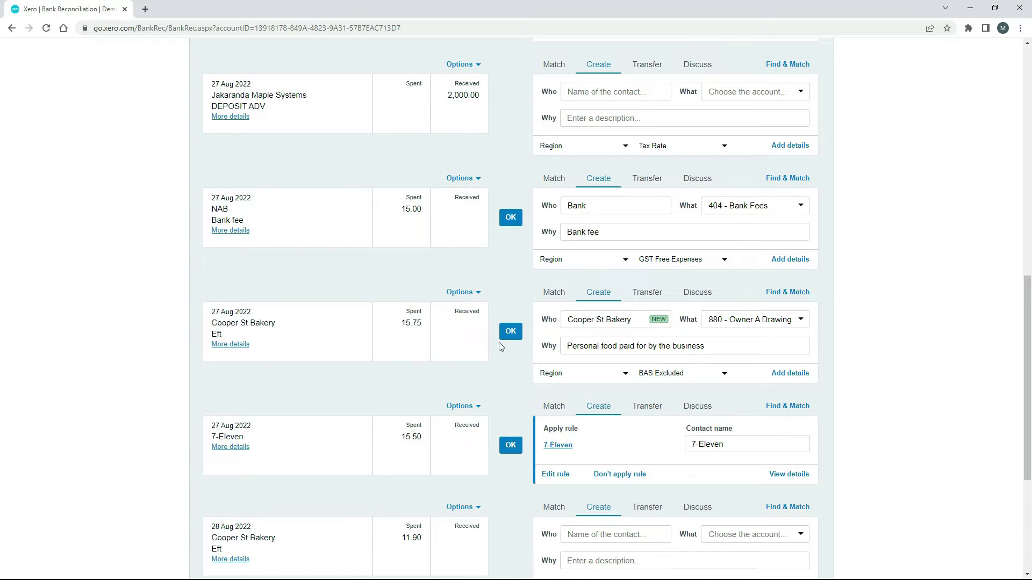
# Step: Expand the line into the full 15.75 direct-payment form and review its line item and attachment options
pyautogui.click(790, 374)
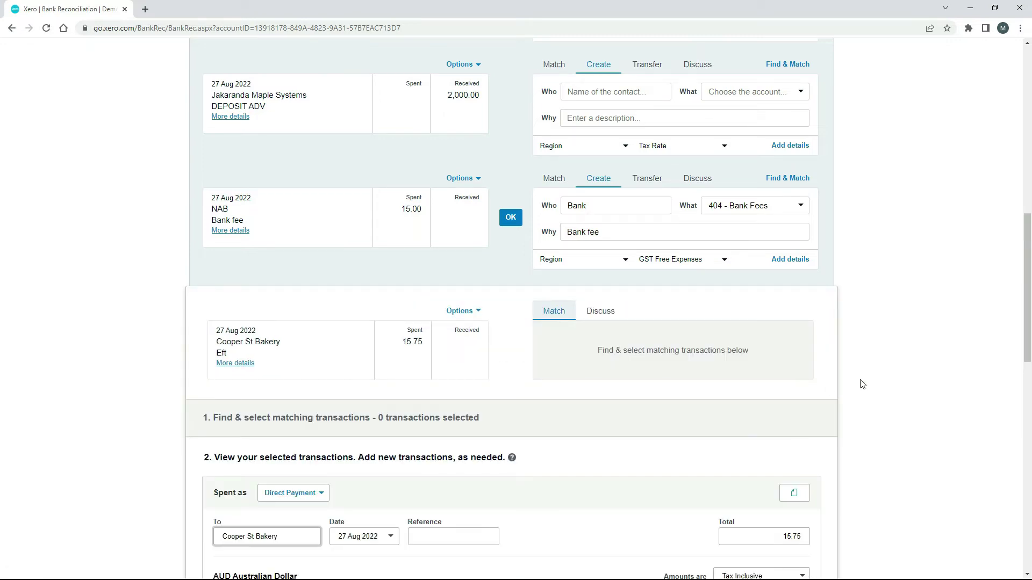
pyautogui.moveTo(1022, 277); pyautogui.dragTo(1014, 362)
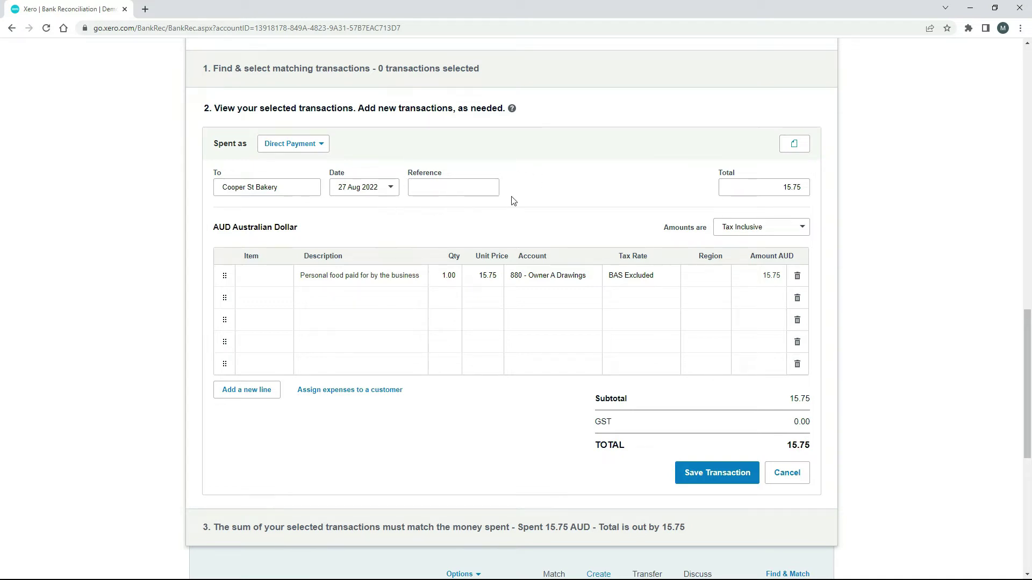
pyautogui.click(794, 144)
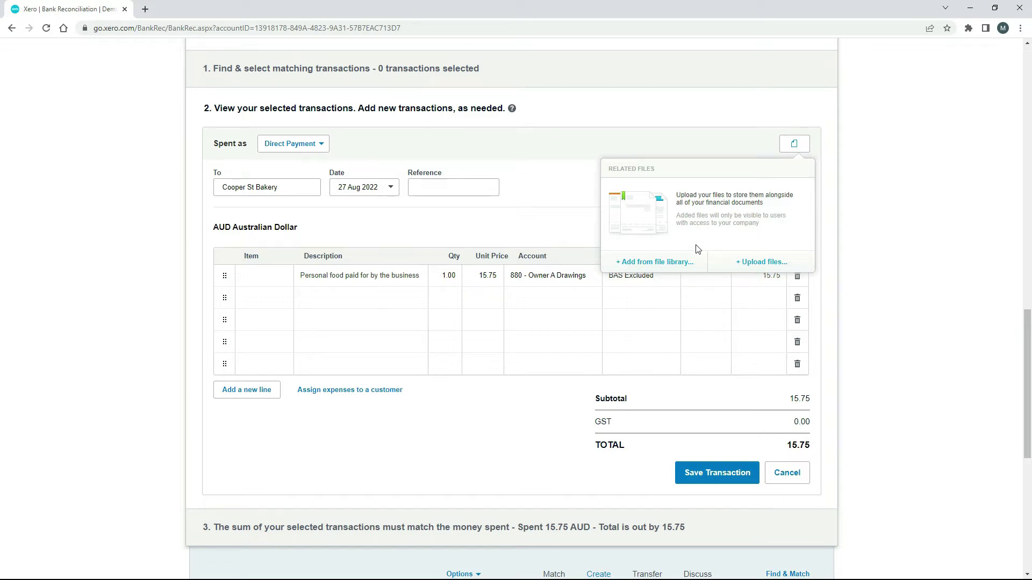
pyautogui.click(866, 240)
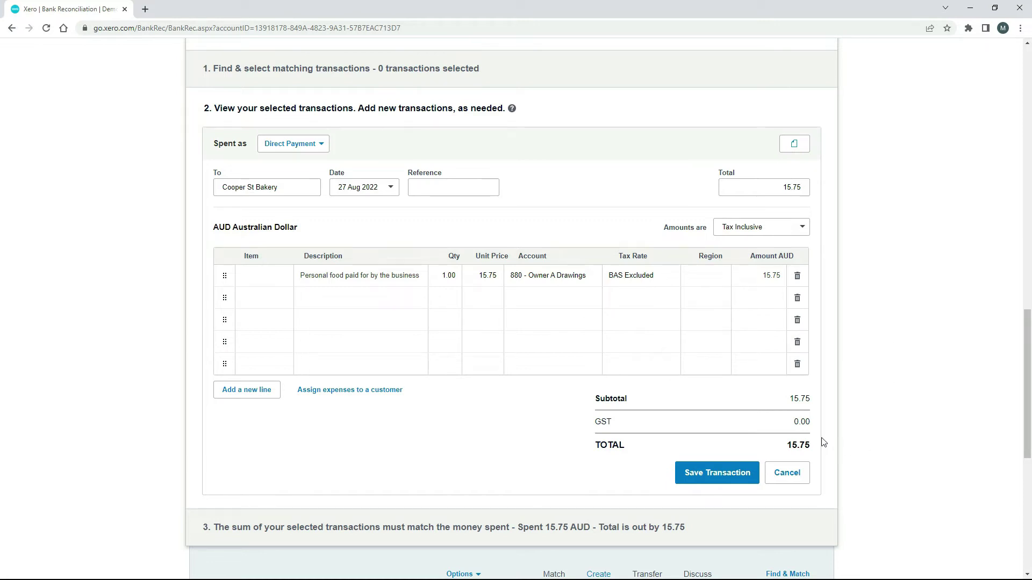
pyautogui.moveTo(1022, 352); pyautogui.dragTo(974, 387)
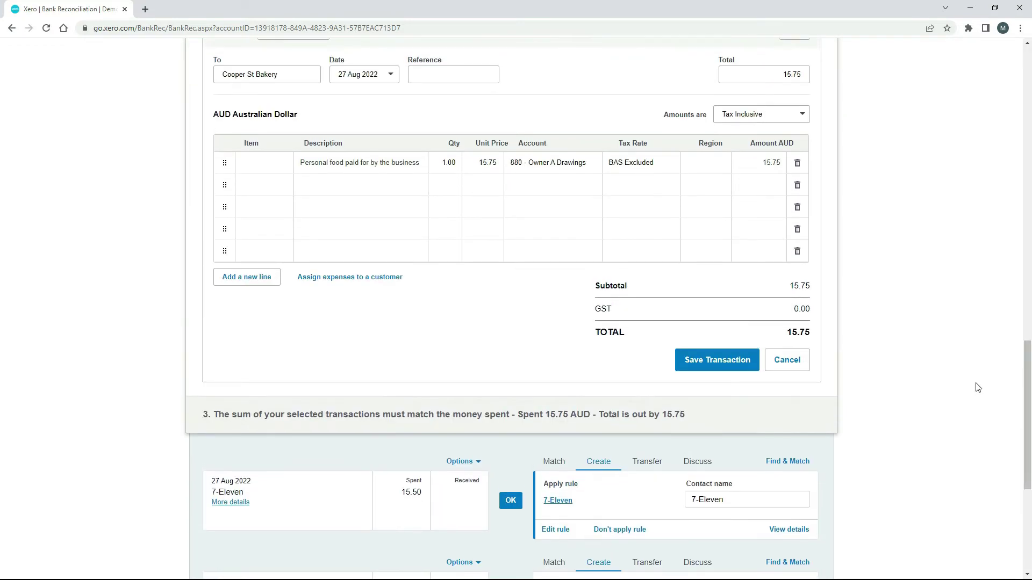
# Step: Save the Cooper St Bakery spend-money transaction, reconcile it, and return to the top of the list
pyautogui.click(743, 361)
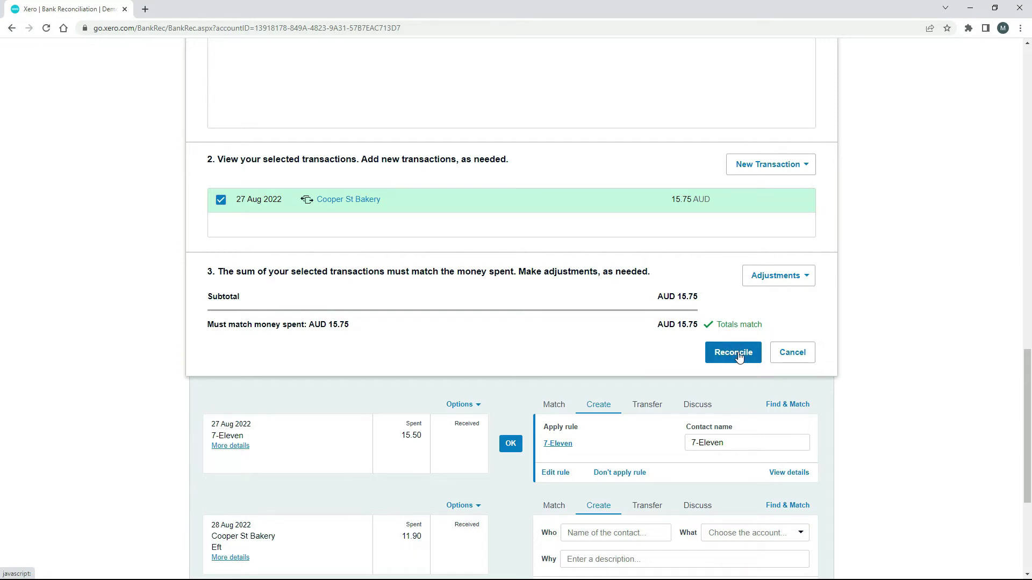
pyautogui.click(739, 357)
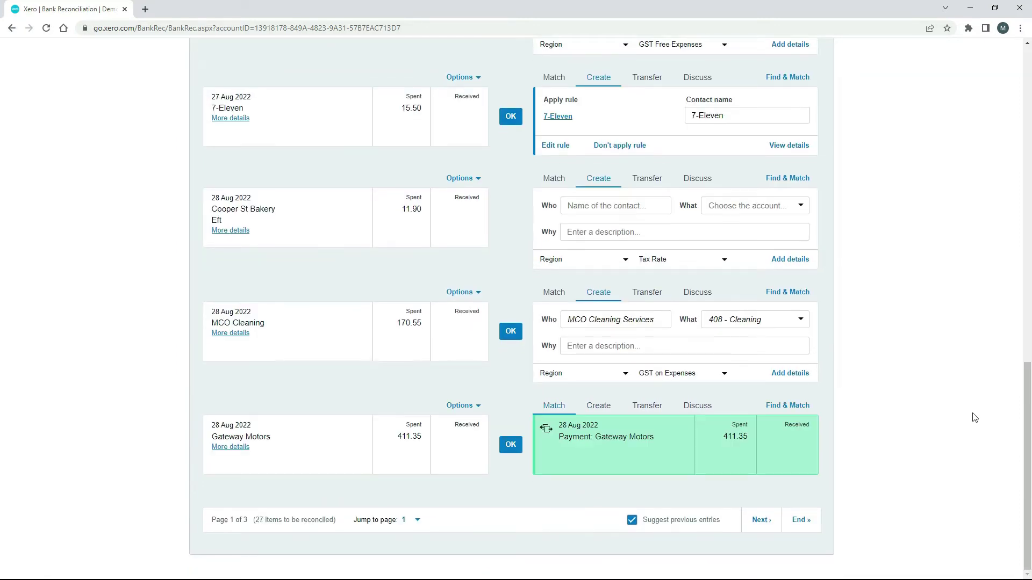
pyautogui.moveTo(1027, 432); pyautogui.dragTo(1030, 333)
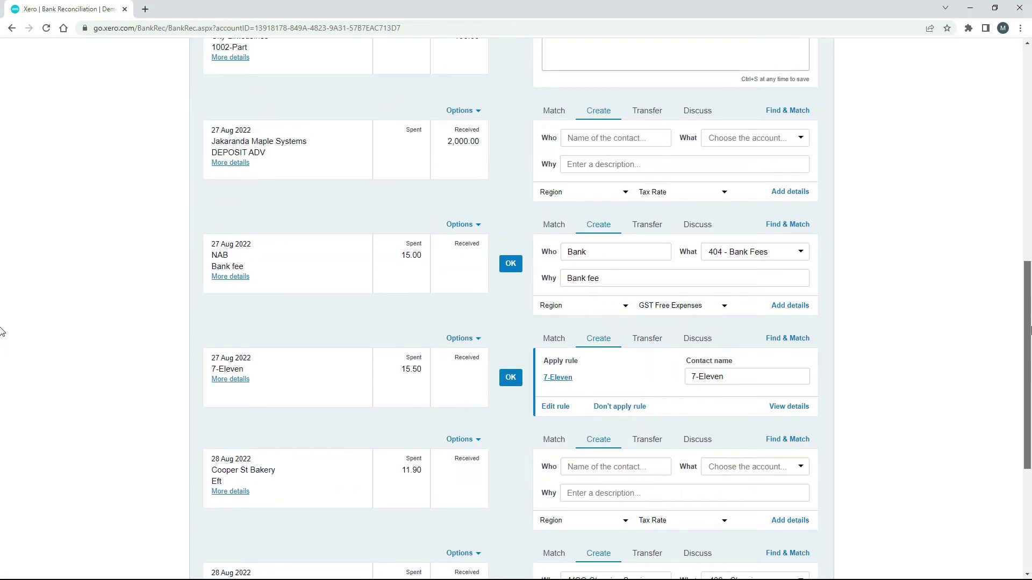
pyautogui.scroll(1, 2, 331)
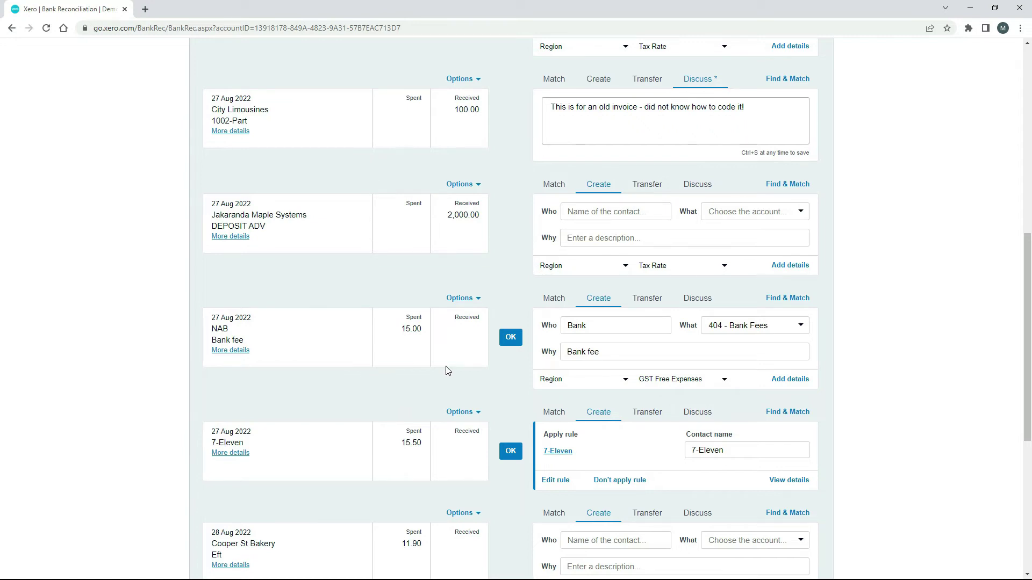
pyautogui.moveTo(1027, 317); pyautogui.dragTo(1027, 130)
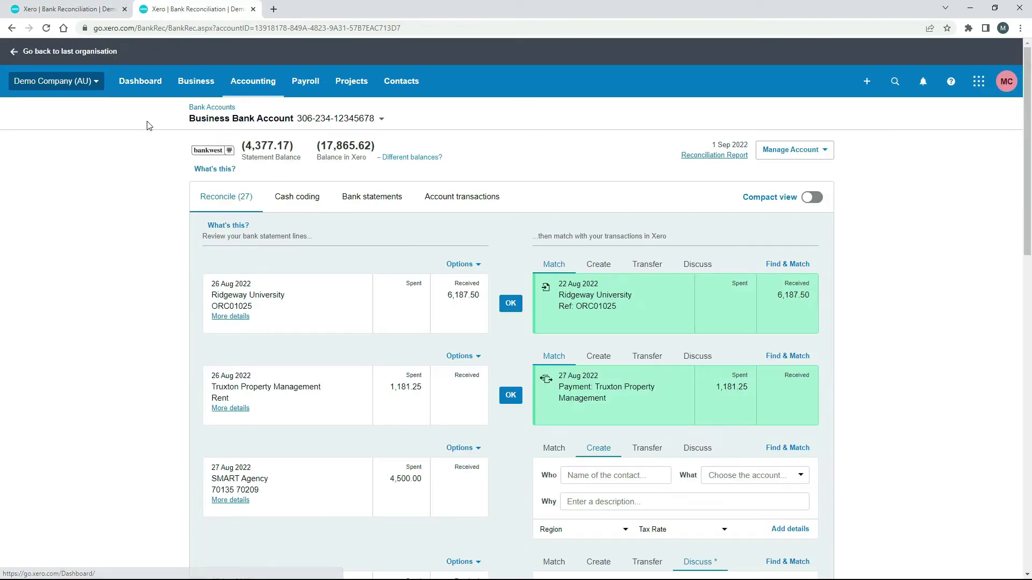
# Step: Open the Chart of accounts filtered to Liabilities, showing 880 Owner A Drawings at (15.75)
pyautogui.click(244, 83)
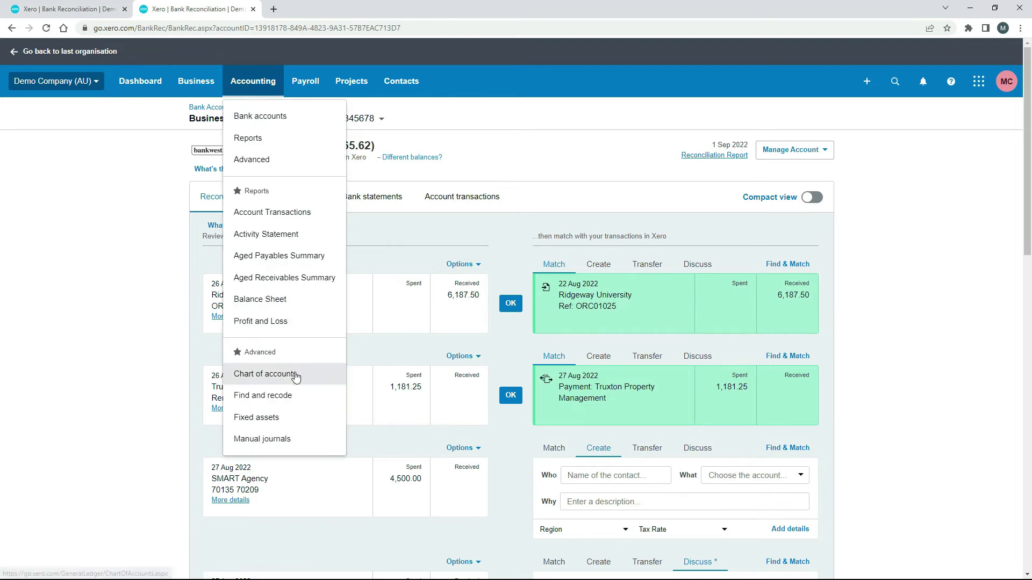
pyautogui.click(276, 373)
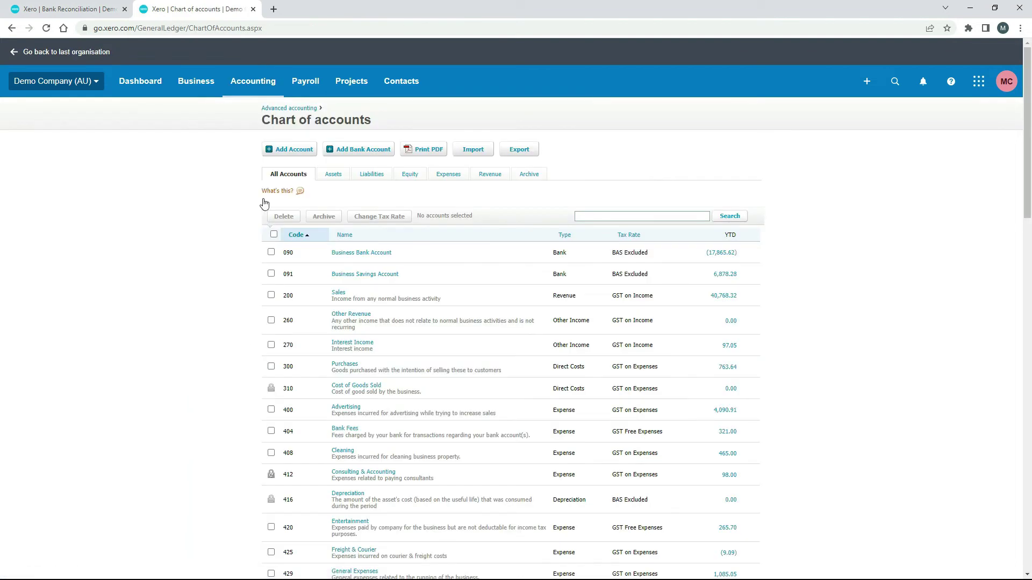
pyautogui.click(377, 176)
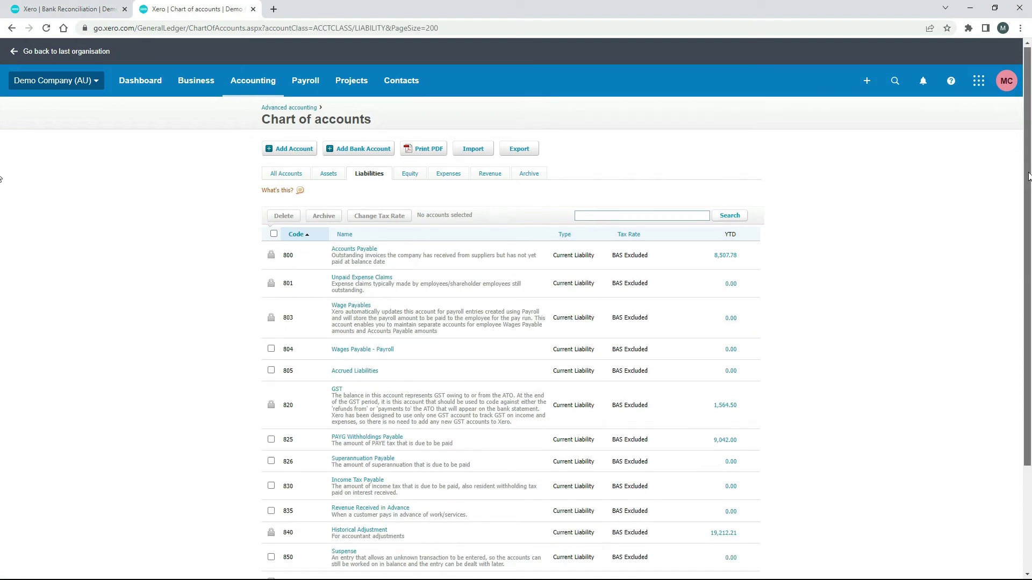
pyautogui.scroll(-3, 821, 479)
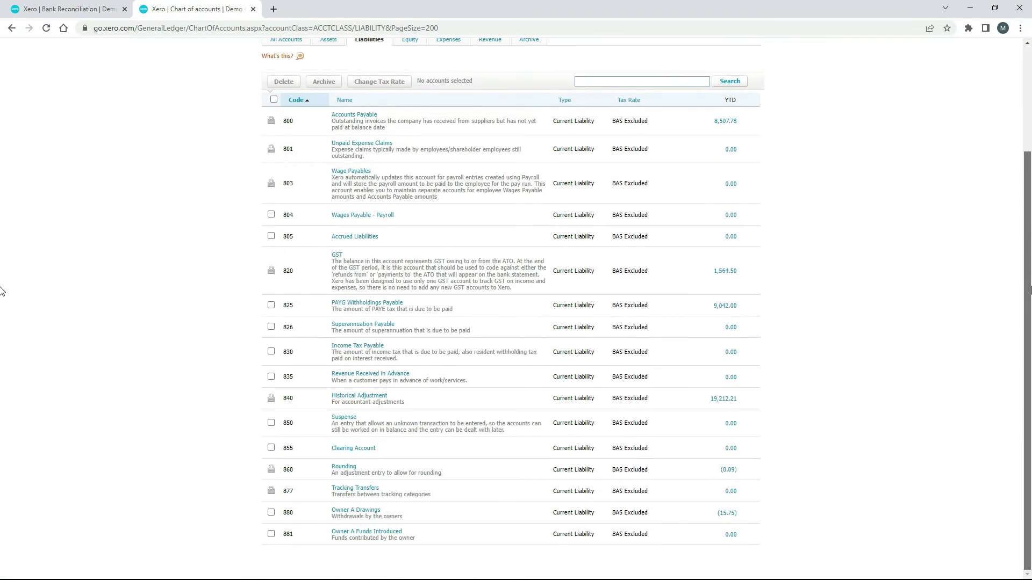
pyautogui.click(360, 512)
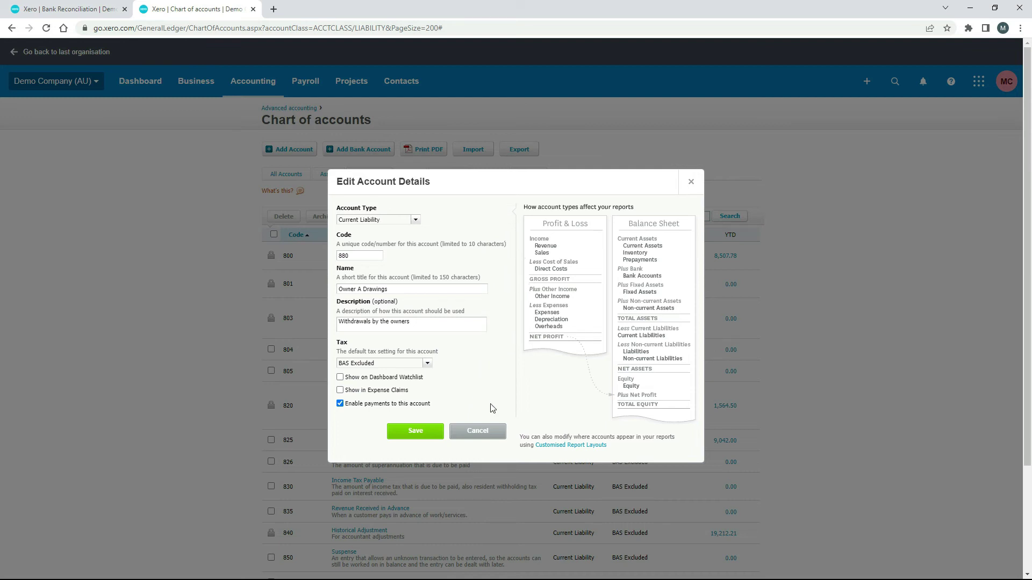
pyautogui.click(477, 432)
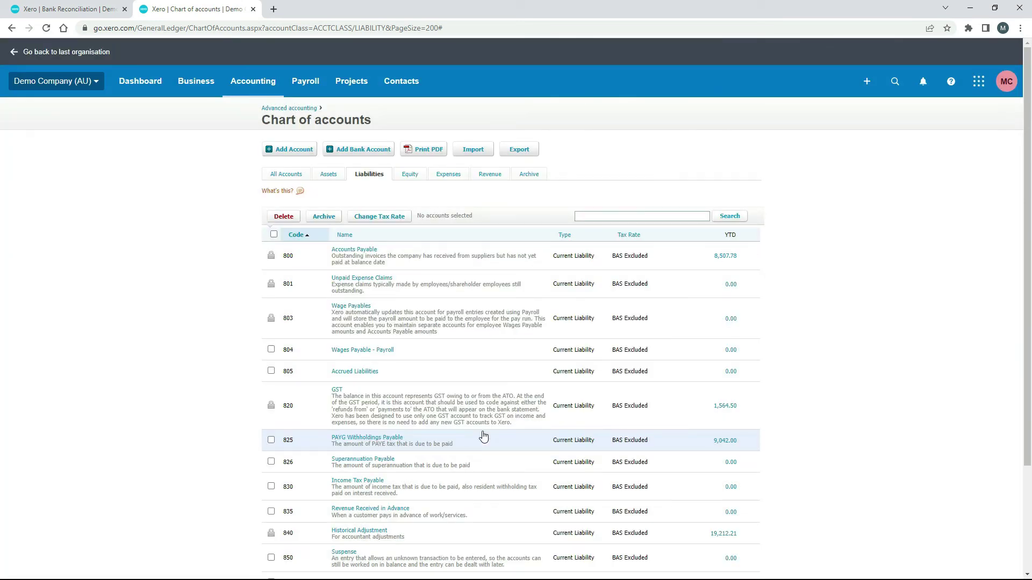
# Step: Duplicate the chart of accounts tab and open the Balance Sheet report in it
pyautogui.rightClick(225, 14)
pyautogui.click(269, 86)
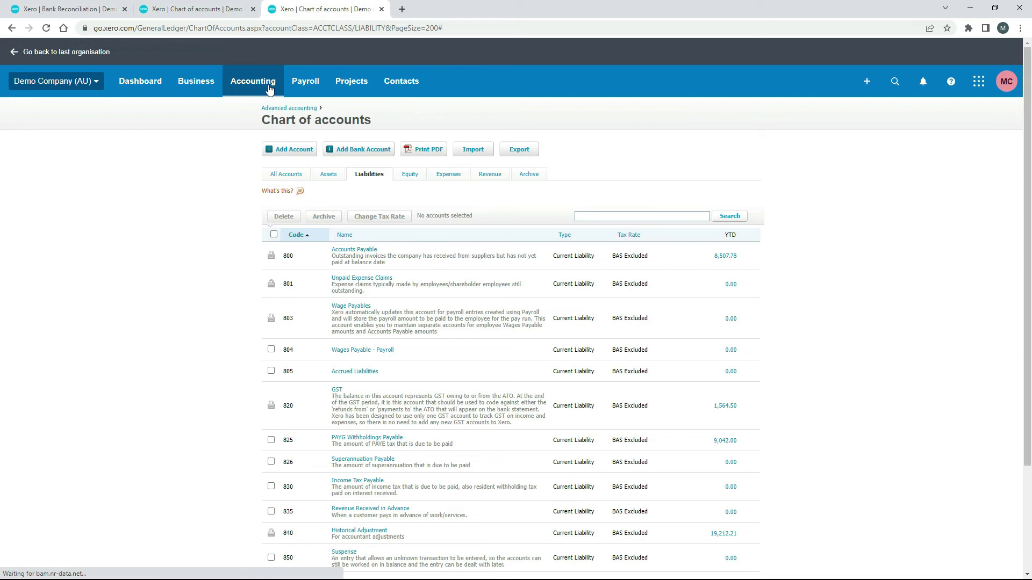
pyautogui.click(258, 83)
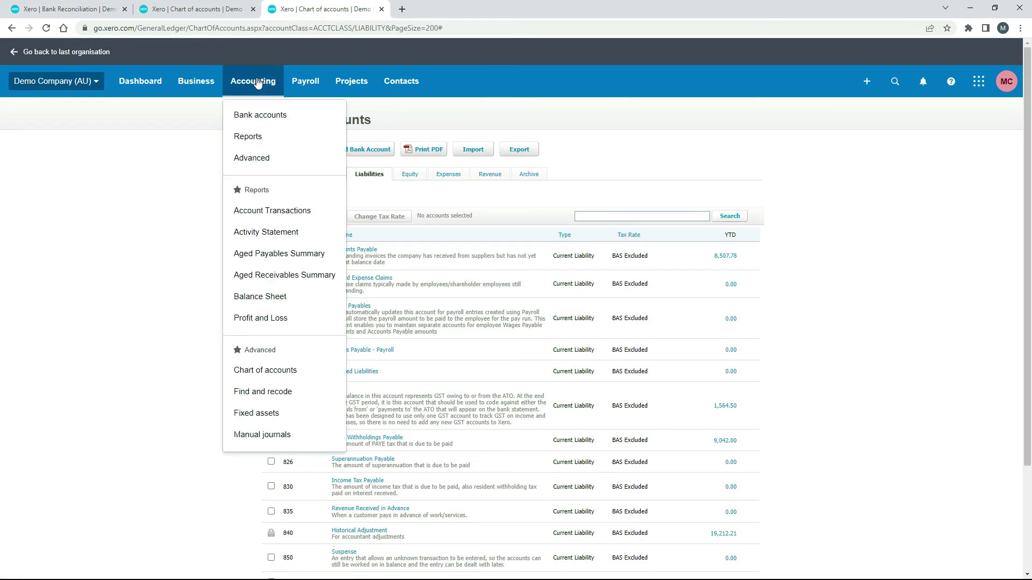
pyautogui.click(271, 295)
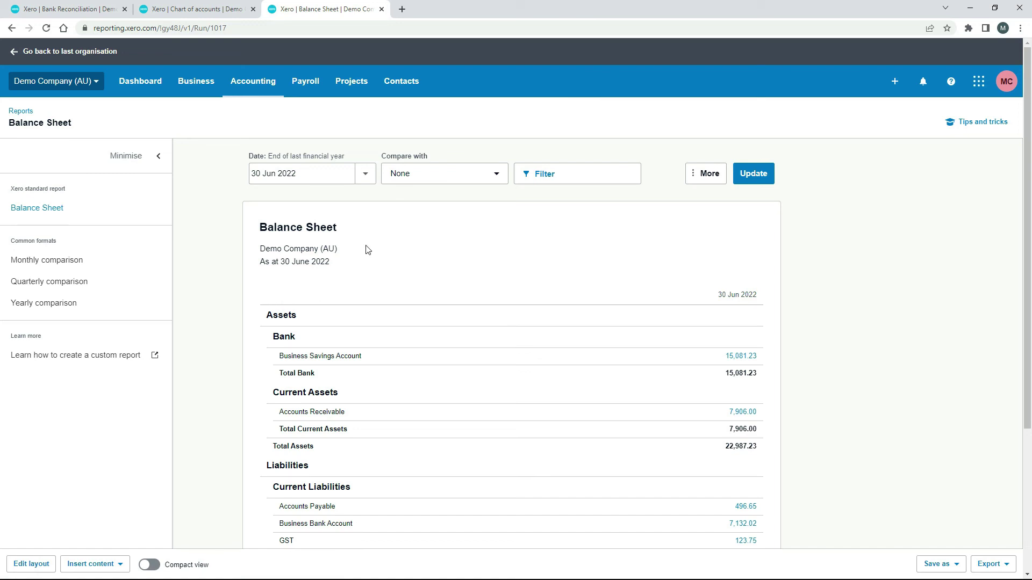
# Step: Run the Balance Sheet as at today, 2 Sept 2022, and drill into the Business Bank Account transactions
pyautogui.click(364, 173)
pyautogui.click(404, 204)
pyautogui.click(753, 174)
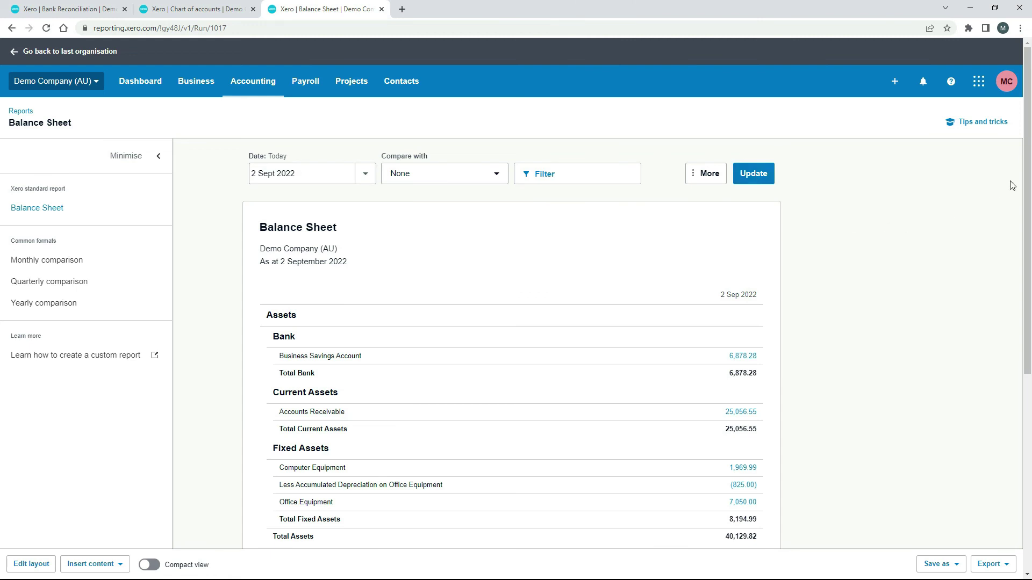
pyautogui.moveTo(1024, 186); pyautogui.dragTo(1023, 350)
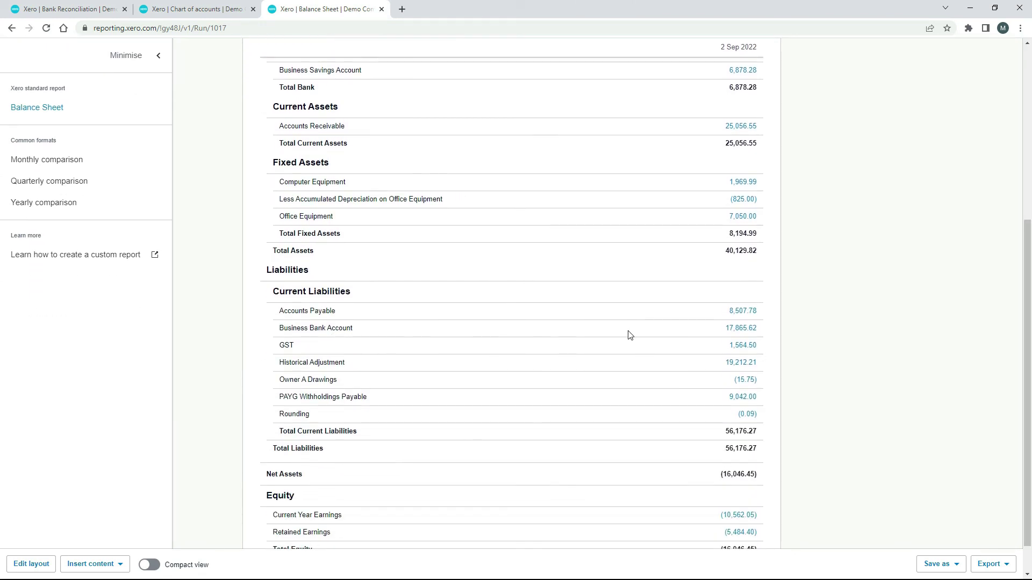
pyautogui.click(740, 330)
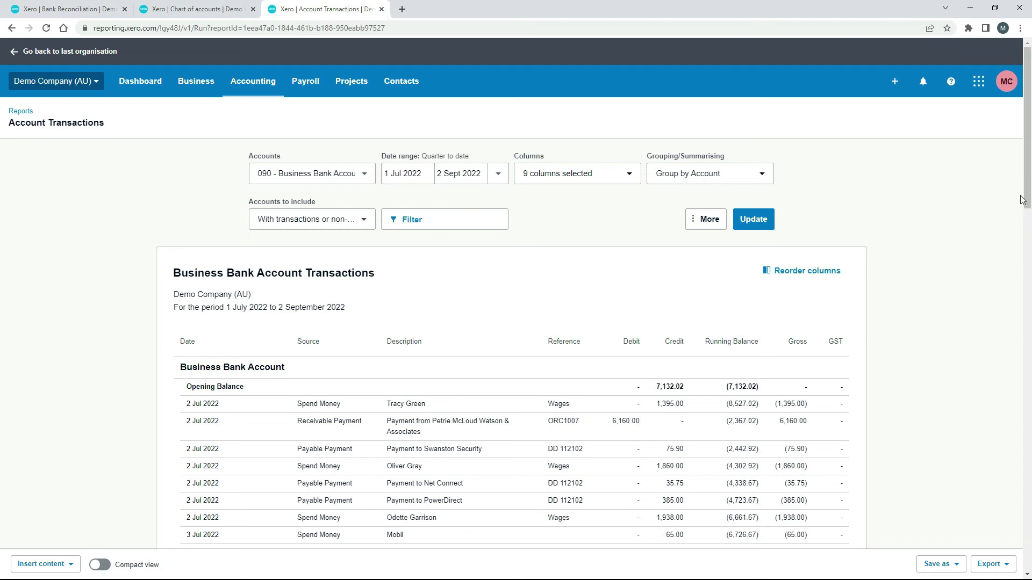
pyautogui.moveTo(1026, 193); pyautogui.dragTo(1000, 486)
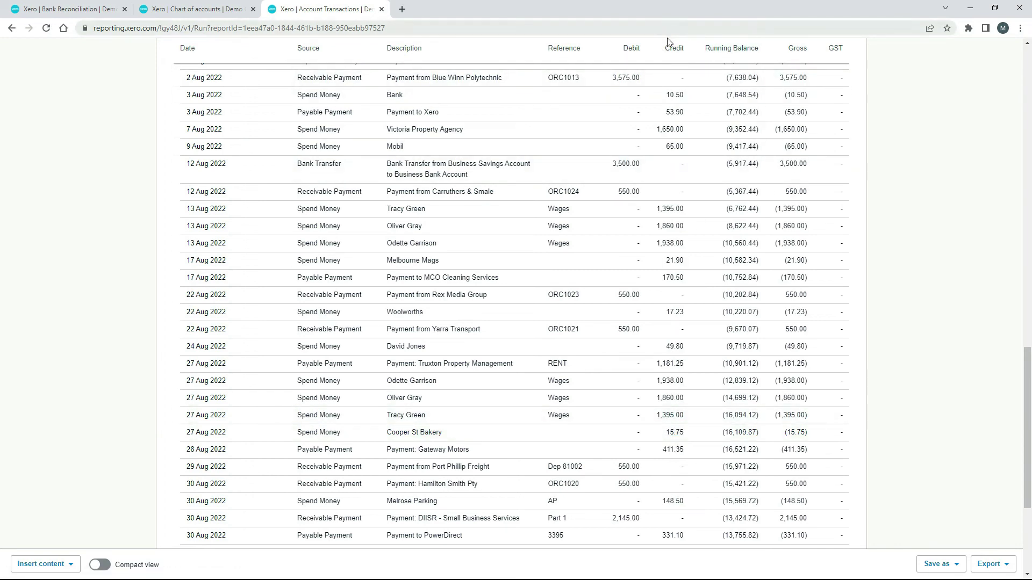
pyautogui.moveTo(1026, 385); pyautogui.dragTo(1026, 83)
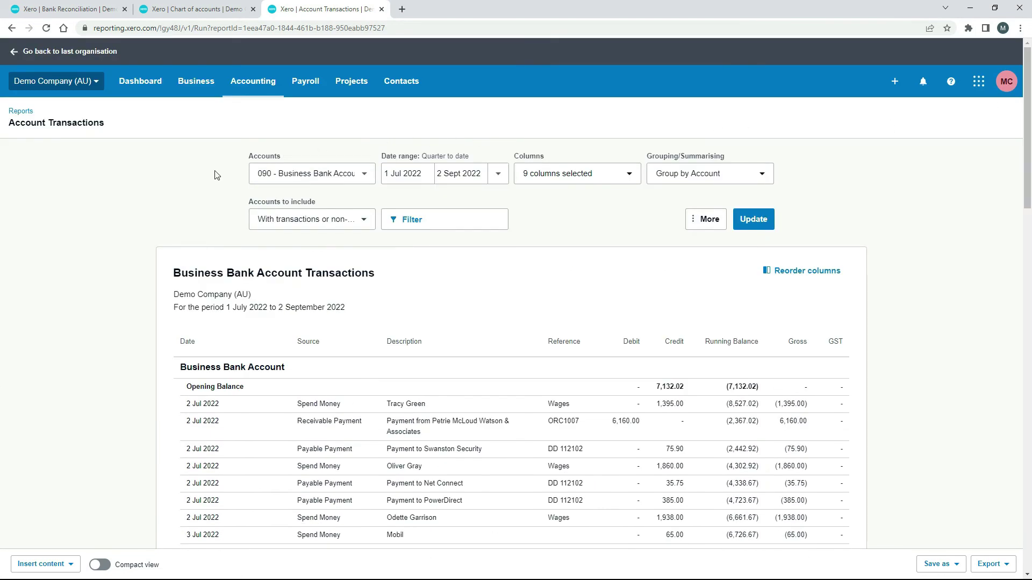
# Step: Go back to the Balance Sheet and open the Owner A Drawings (15.75) transactions
pyautogui.click(12, 28)
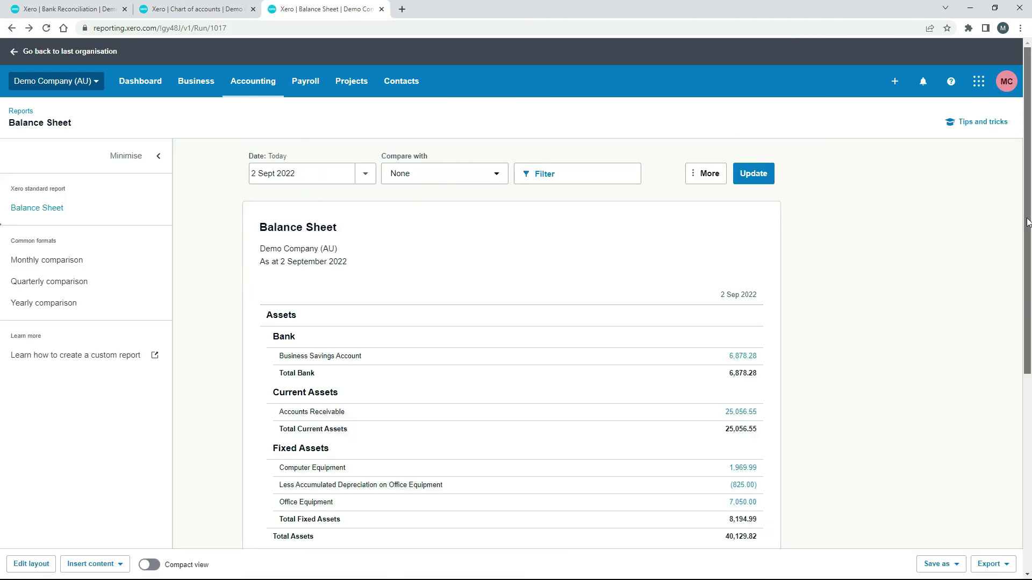
pyautogui.moveTo(1027, 232); pyautogui.dragTo(1027, 401)
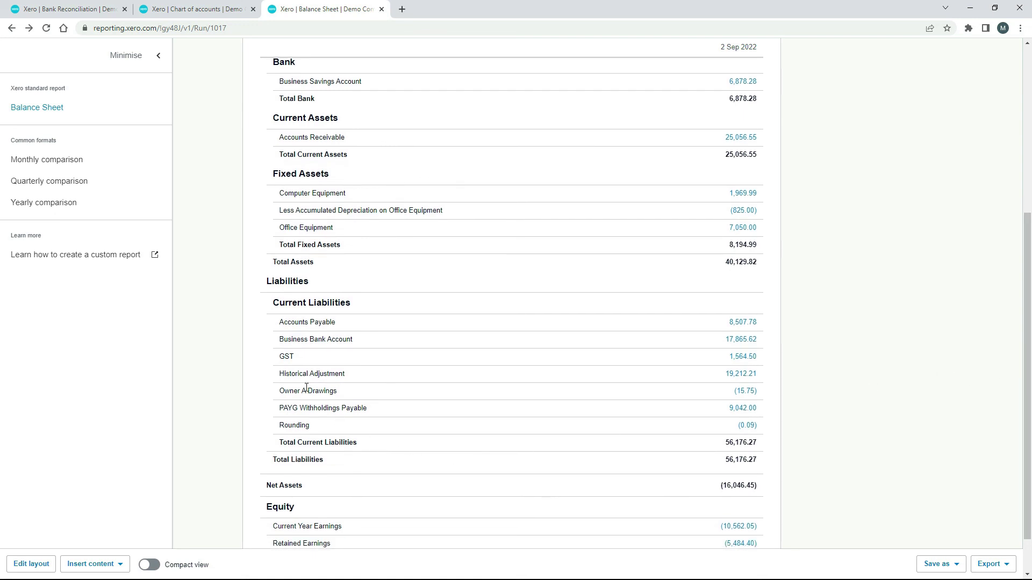
pyautogui.click(749, 394)
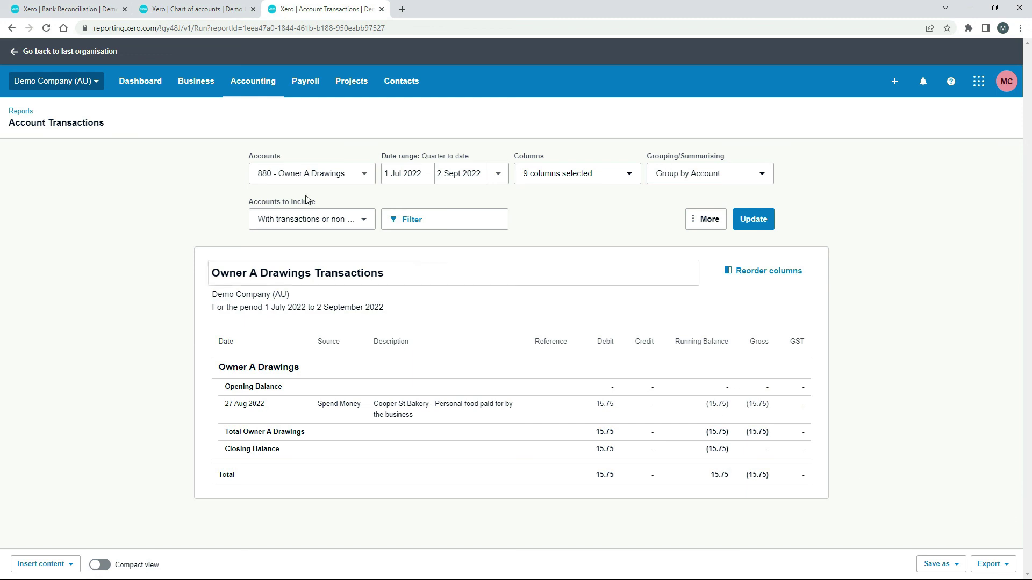
# Step: Return to the Xero Bank Reconciliation tab showing 27 remaining statement lines
pyautogui.click(91, 13)
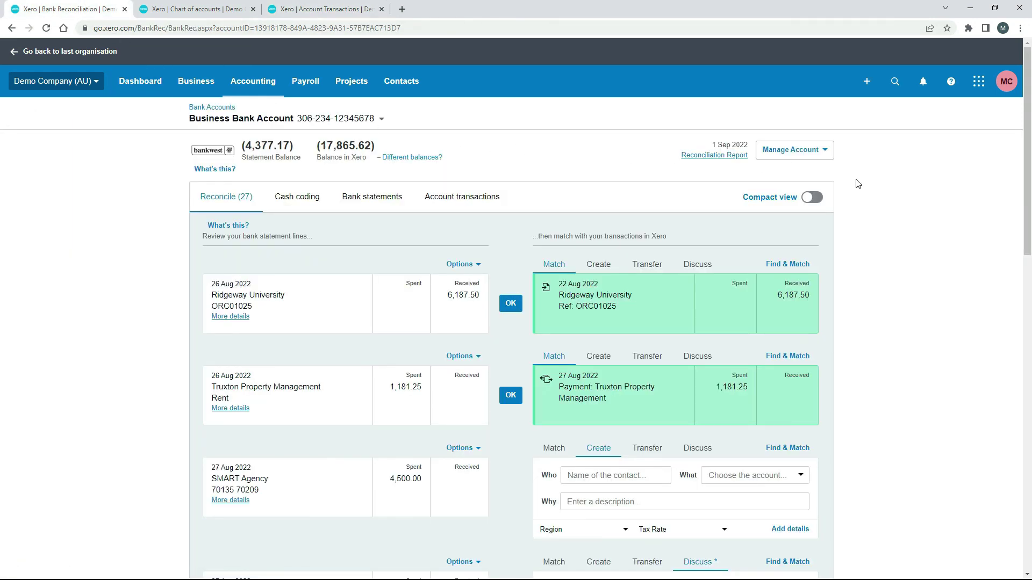